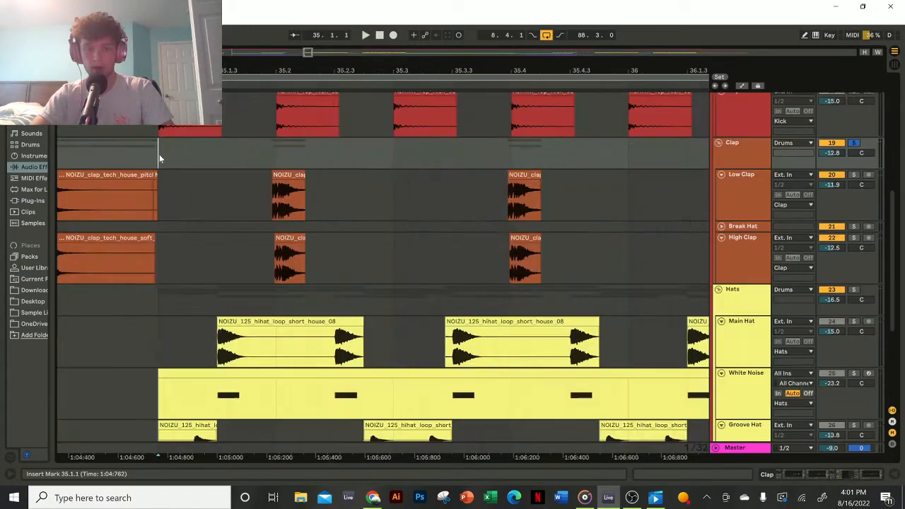
# Step: Compare the start offset of the Low Clap and High Clap clips near 35.2, and play the Clap group from bar 35
pyautogui.scroll(6, 272, 205)
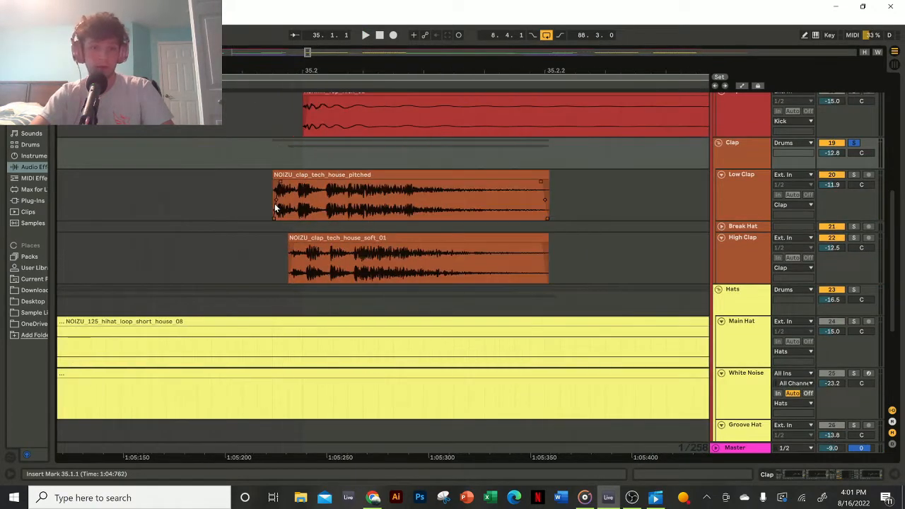
pyautogui.moveTo(318, 219); pyautogui.dragTo(453, 255)
pyautogui.scroll(-10, 362, 251)
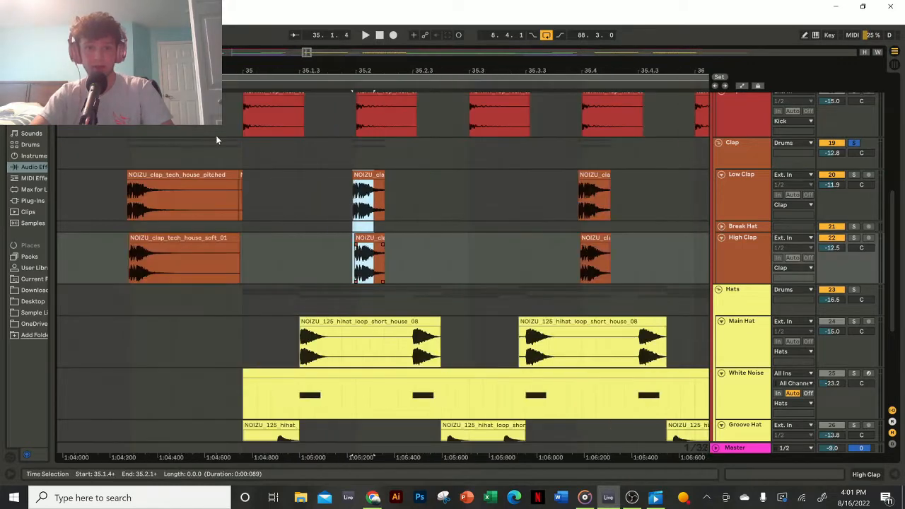
pyautogui.click(247, 152)
pyautogui.press('space')
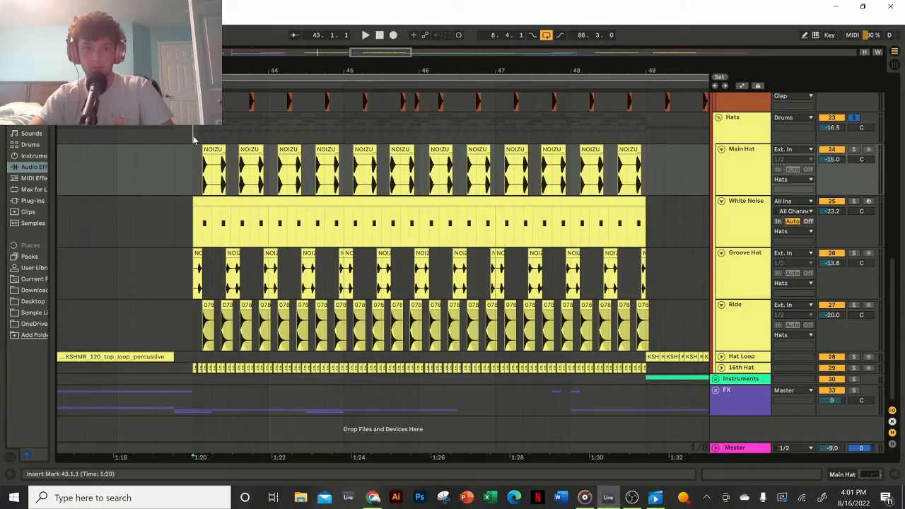
# Step: Play the soloed Hats group from bar 43
pyautogui.click(194, 137)
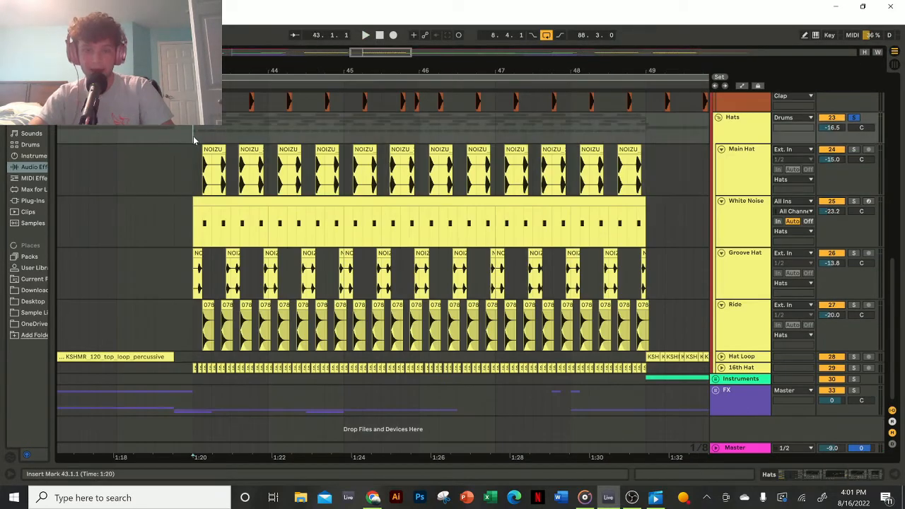
pyautogui.press('space')
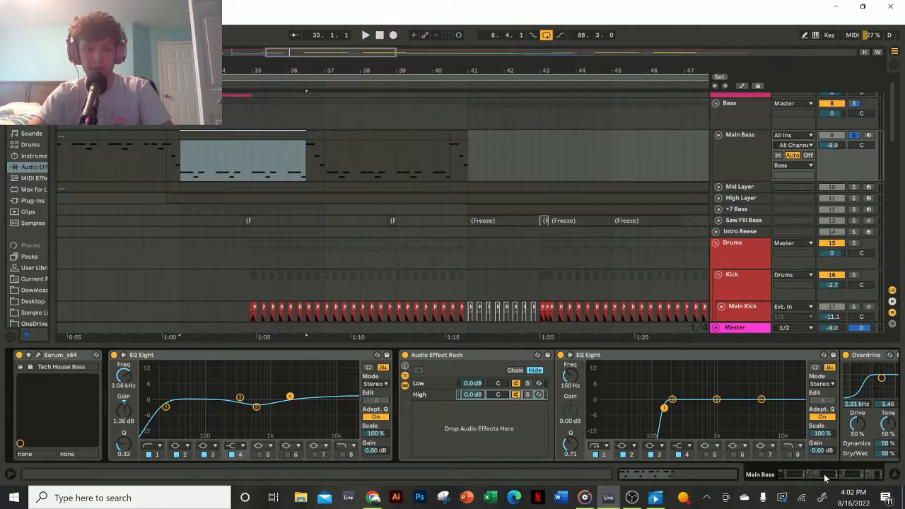
# Step: Review the effect chains on the Main Bass and Mid Layer tracks, with Mid Layer unfolded and its section from bar 33 selected
pyautogui.moveTo(824, 479)
pyautogui.mouseDown()
pyautogui.moveTo(857, 479)
pyautogui.moveTo(812, 471)
pyautogui.mouseUp()
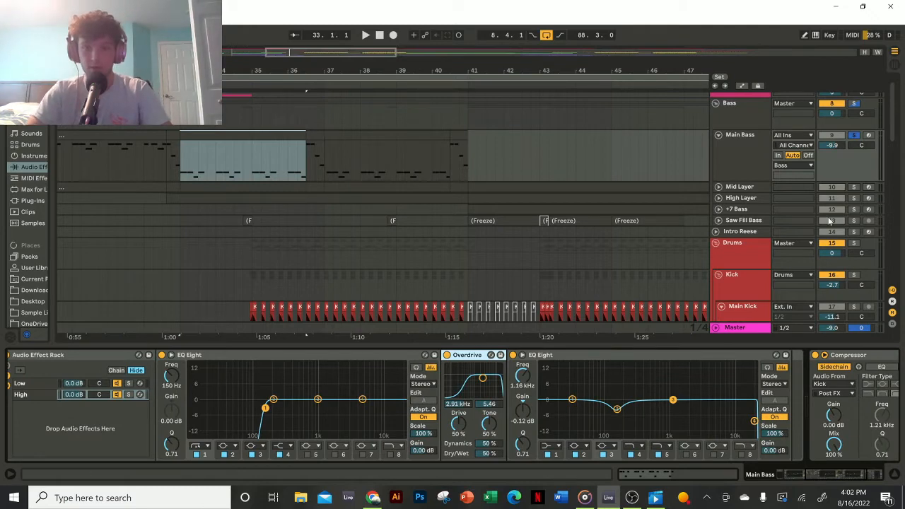
pyautogui.click(736, 187)
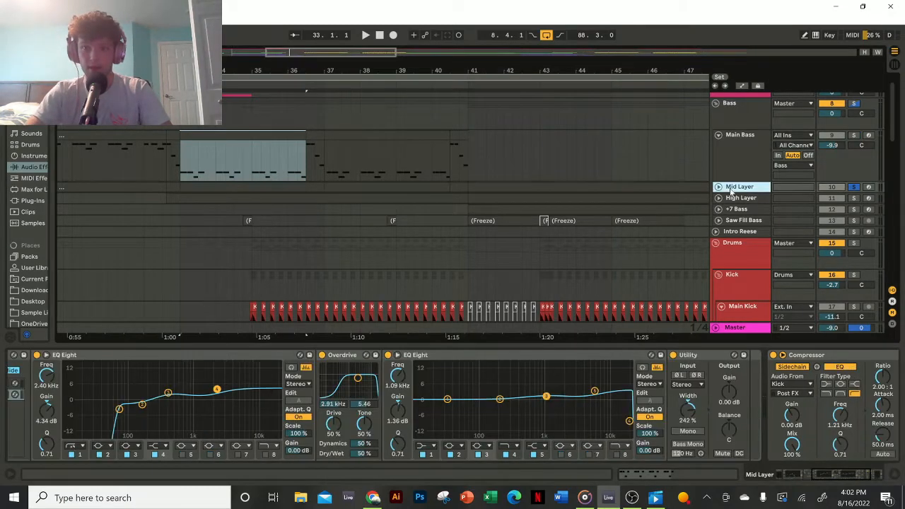
pyautogui.click(719, 186)
pyautogui.click(282, 188)
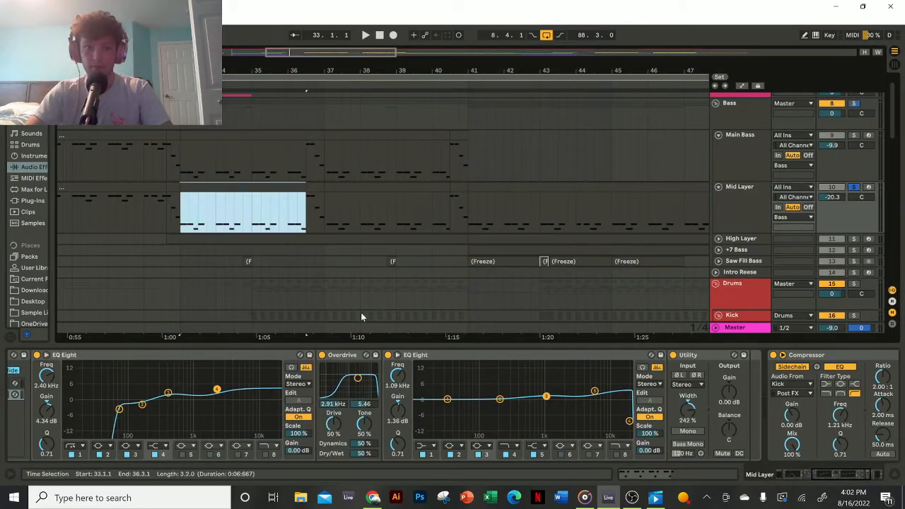
pyautogui.click(753, 210)
pyautogui.moveTo(835, 479)
pyautogui.mouseDown()
pyautogui.moveTo(790, 482)
pyautogui.moveTo(849, 482)
pyautogui.mouseUp()
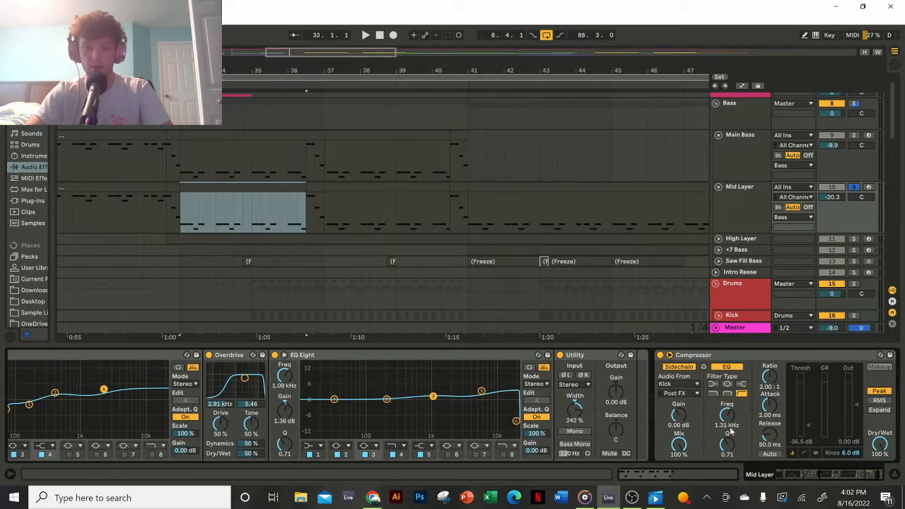
pyautogui.scroll(-1, 731, 245)
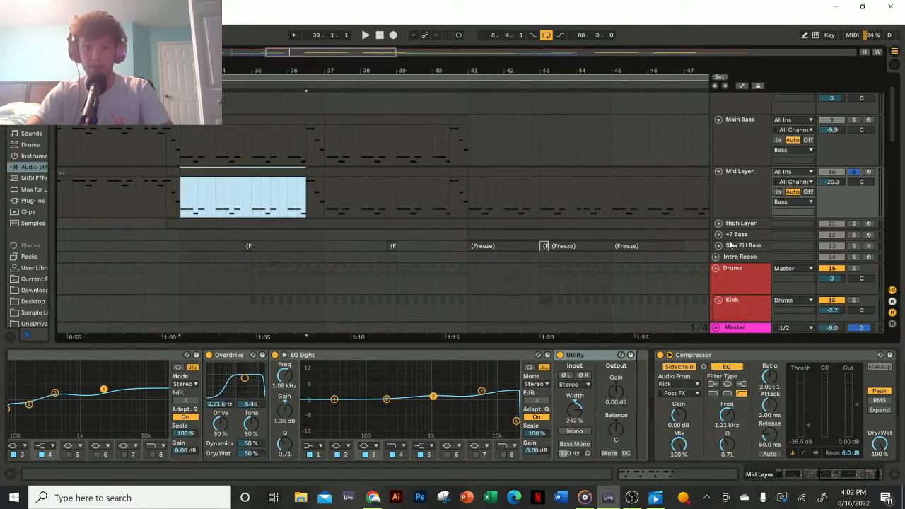
# Step: Unfold the High Layer bass track, select its MIDI clip leading into bar 33, and review its device chain
pyautogui.click(722, 224)
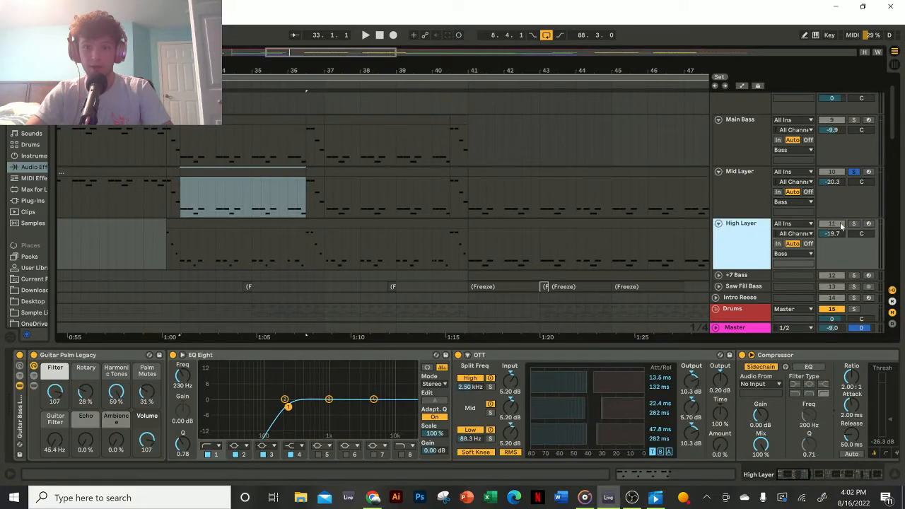
pyautogui.click(289, 225)
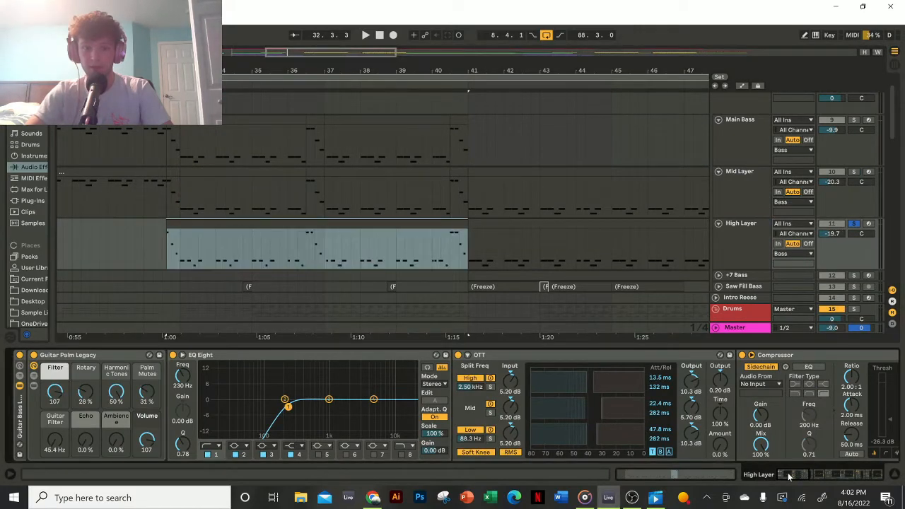
pyautogui.moveTo(794, 477); pyautogui.dragTo(837, 478)
# Step: Play the full Bass group from bar 33 and inspect the frozen Saw Fill Bass clip just before bar 35
pyautogui.click(185, 134)
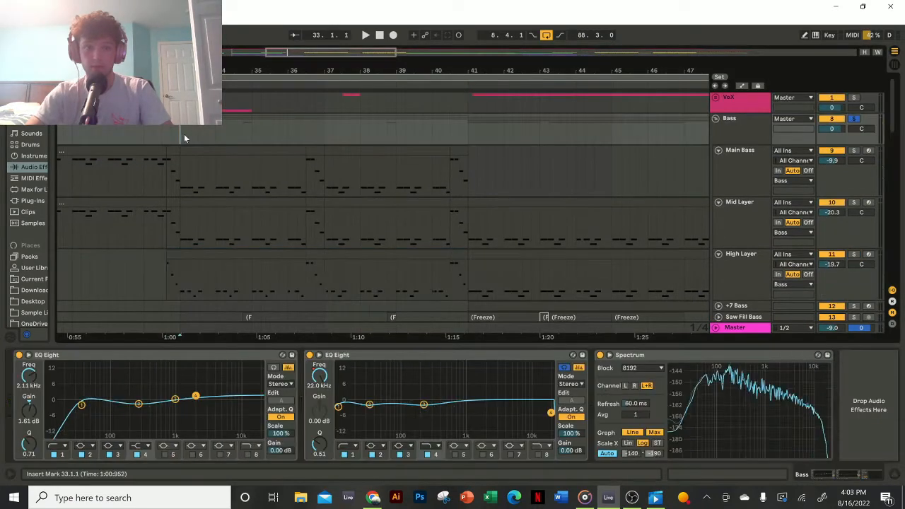
pyautogui.press('space')
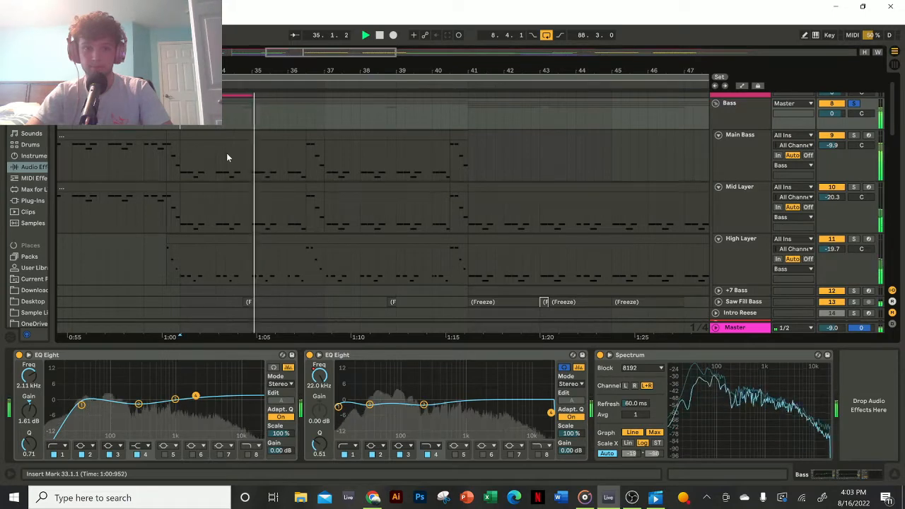
pyautogui.scroll(-2, 240, 157)
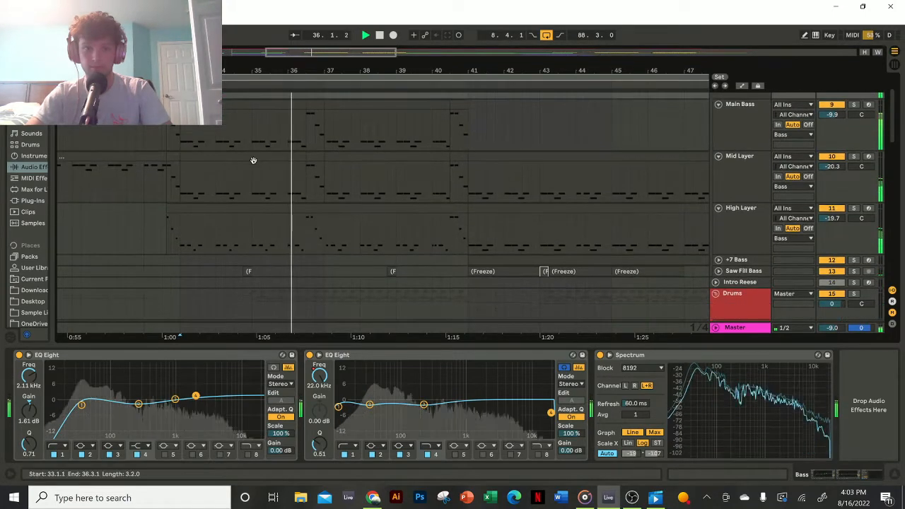
pyautogui.scroll(2, 254, 160)
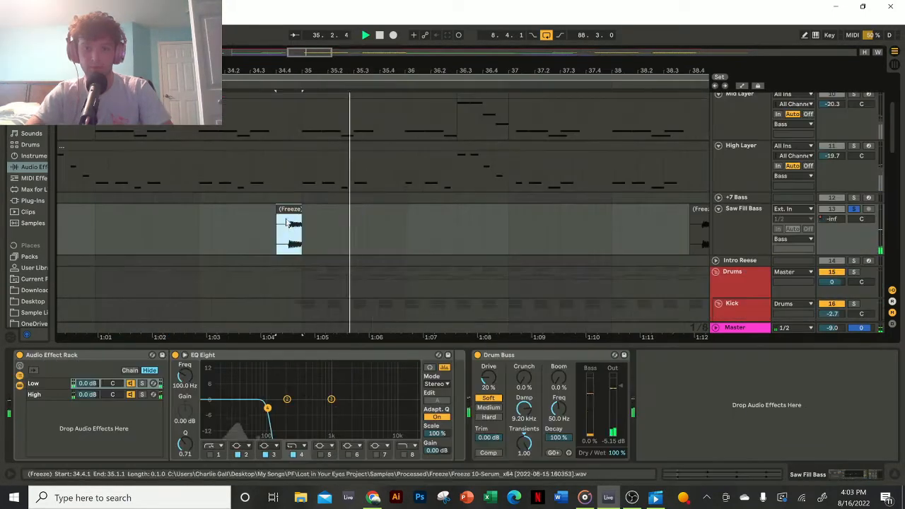
pyautogui.click(283, 230)
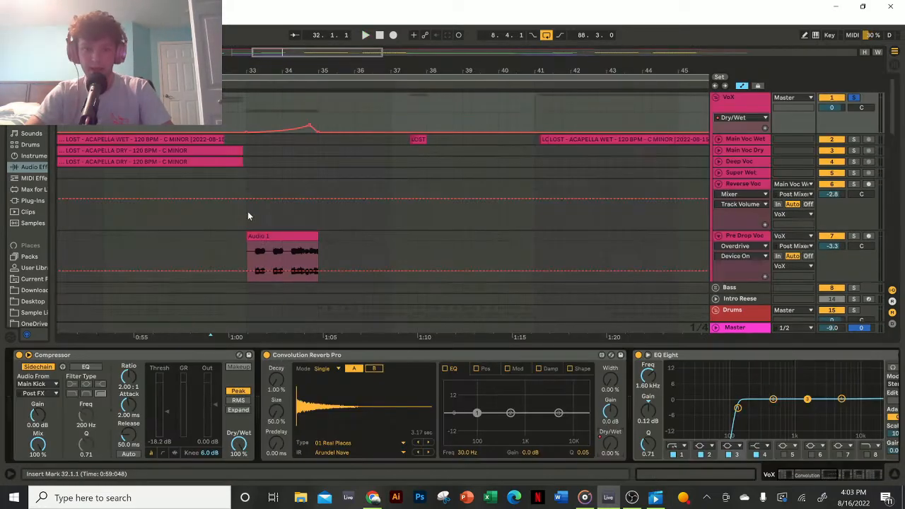
# Step: Play the soloed VoX group from bar 33, where the Pre Drop Voc clip starts
pyautogui.click(247, 216)
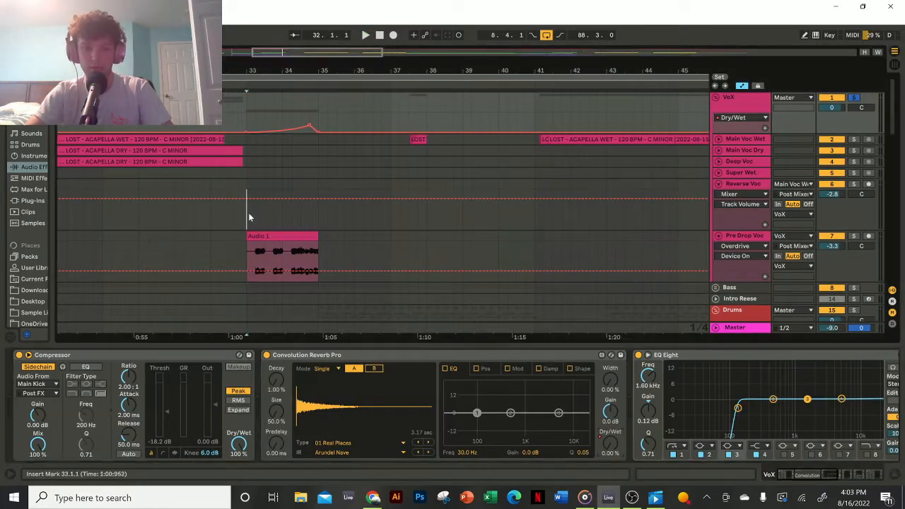
pyautogui.press('space')
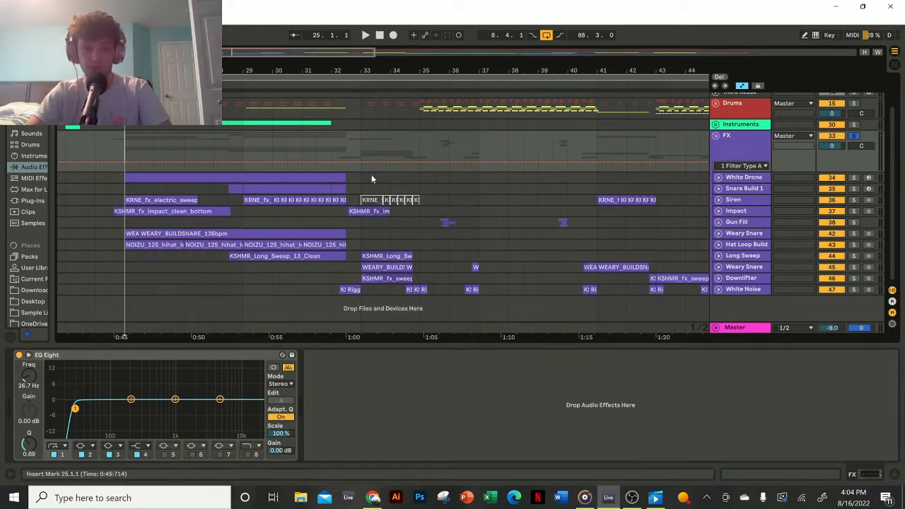
# Step: Play the soloed FX group from bar 25 through the build-up to the drop at bar 35, and stop there
pyautogui.press('space')
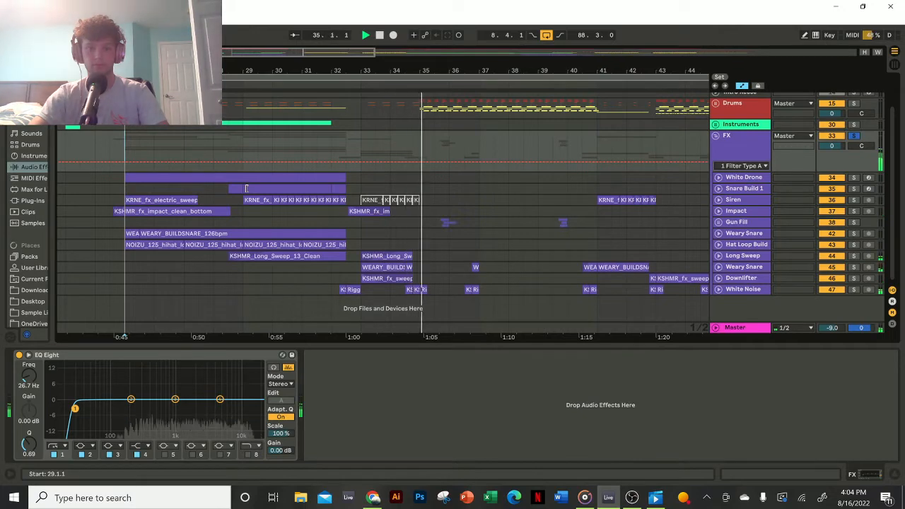
pyautogui.press('space')
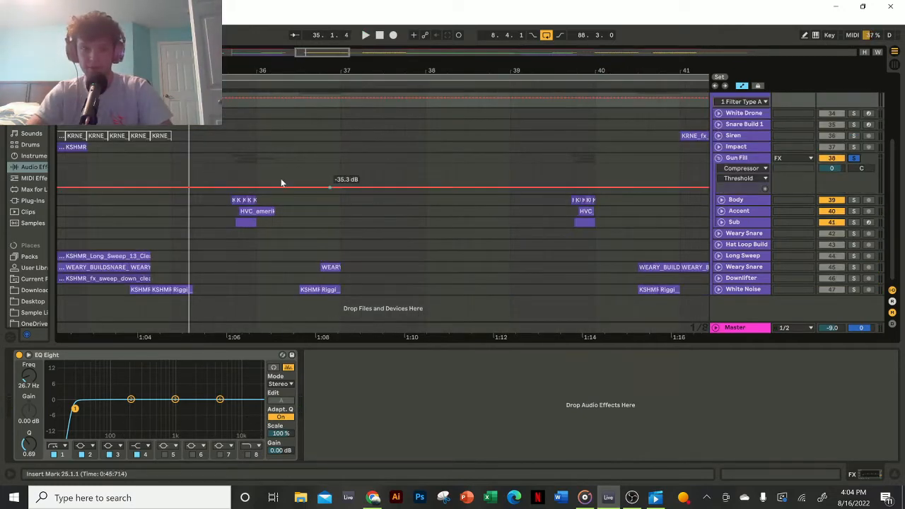
# Step: Play the Gun Fill group from shortly after bar 35 and the FX transition from 40.3.1 past bar 43
pyautogui.click(215, 157)
pyautogui.press('space')
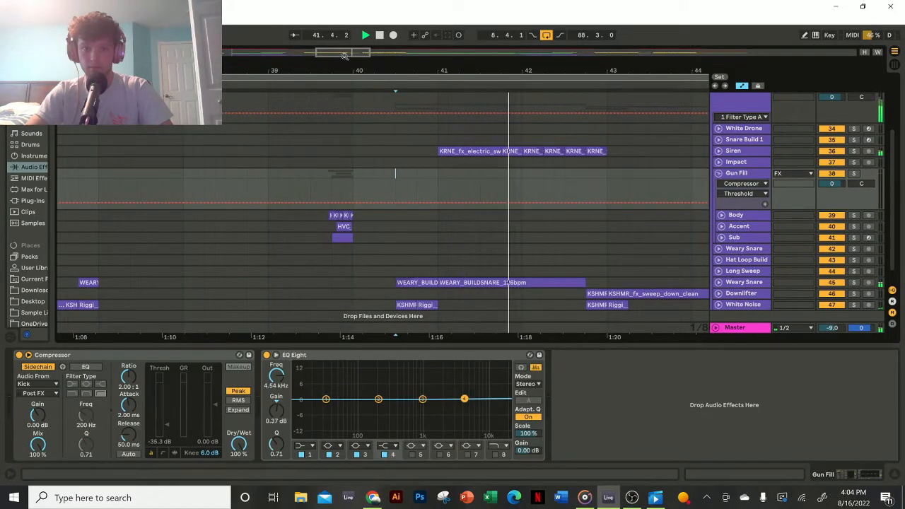
pyautogui.moveTo(353, 69); pyautogui.dragTo(338, 52)
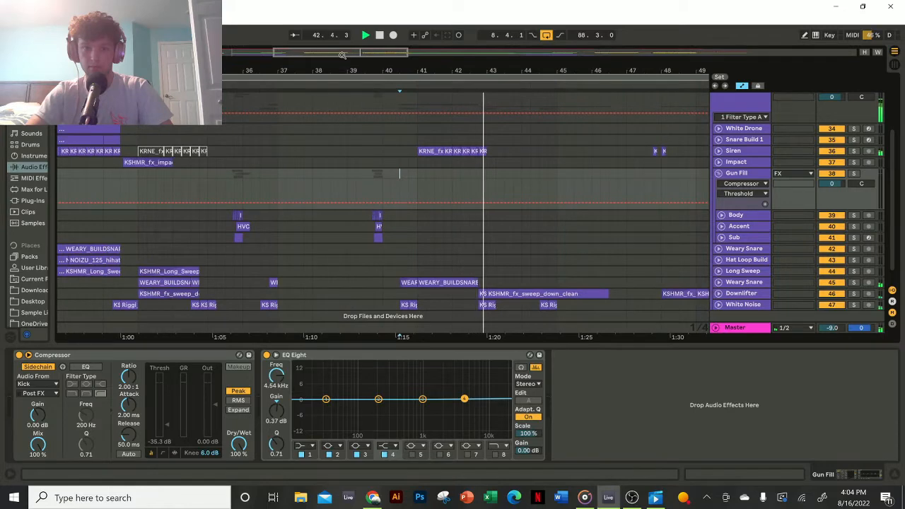
pyautogui.scroll(3, 565, 173)
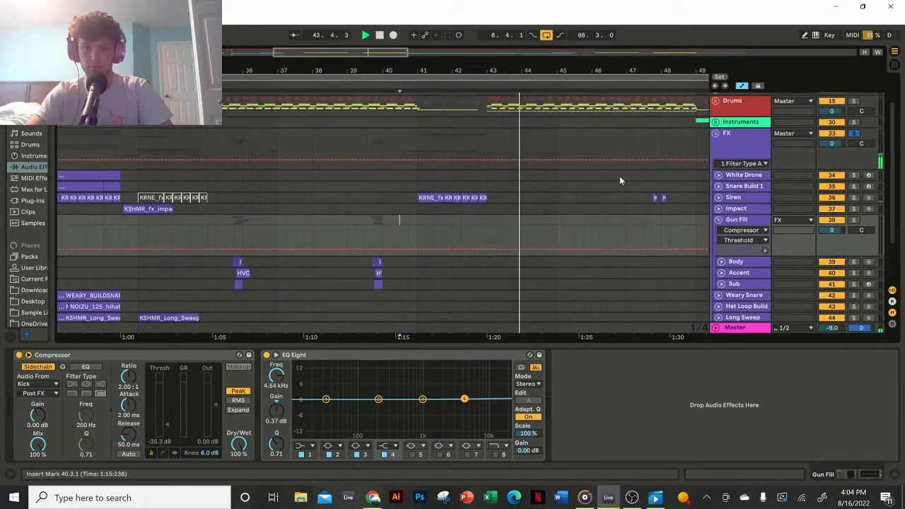
pyautogui.scroll(-3, 598, 177)
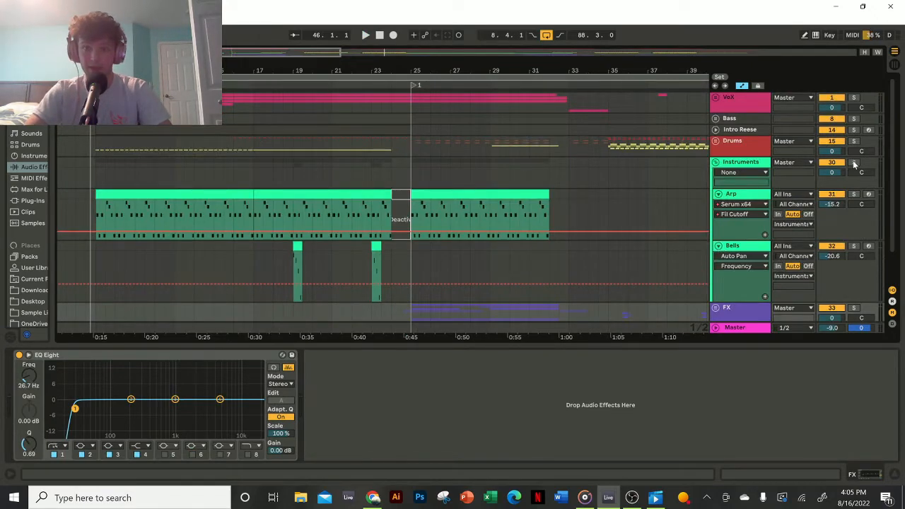
# Step: Play the Instruments group with the Arp and Bells tracks from bar 17
pyautogui.click(259, 175)
pyautogui.press('space')
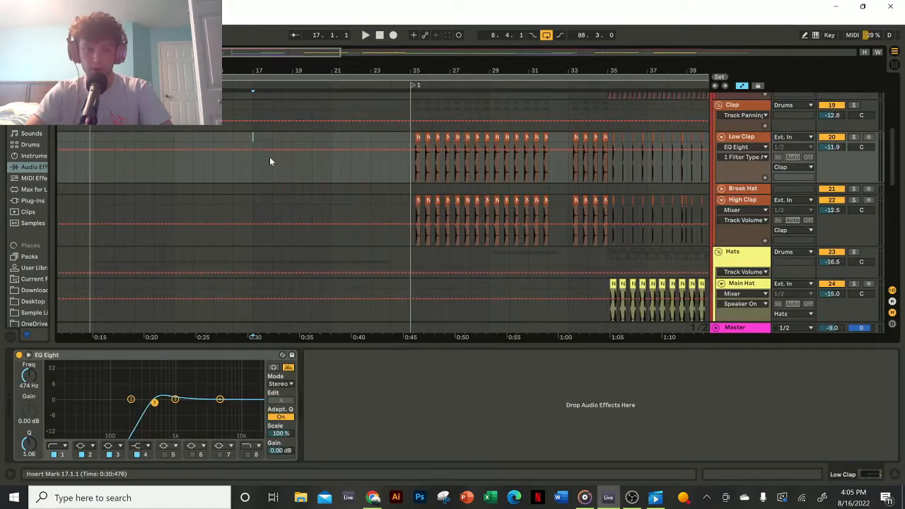
# Step: Find the Break Hat clips in the Clap group and select their range from 17.1.1 to 24.2.1
pyautogui.scroll(3, 271, 161)
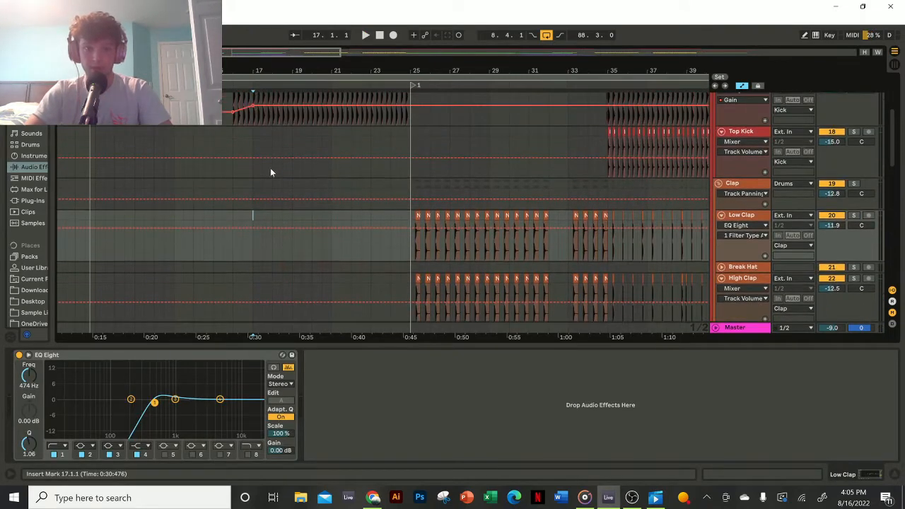
pyautogui.scroll(-2, 257, 219)
pyautogui.scroll(3, 255, 218)
pyautogui.moveTo(256, 218); pyautogui.dragTo(666, 224)
pyautogui.scroll(-5, 666, 224)
pyautogui.scroll(4, 149, 213)
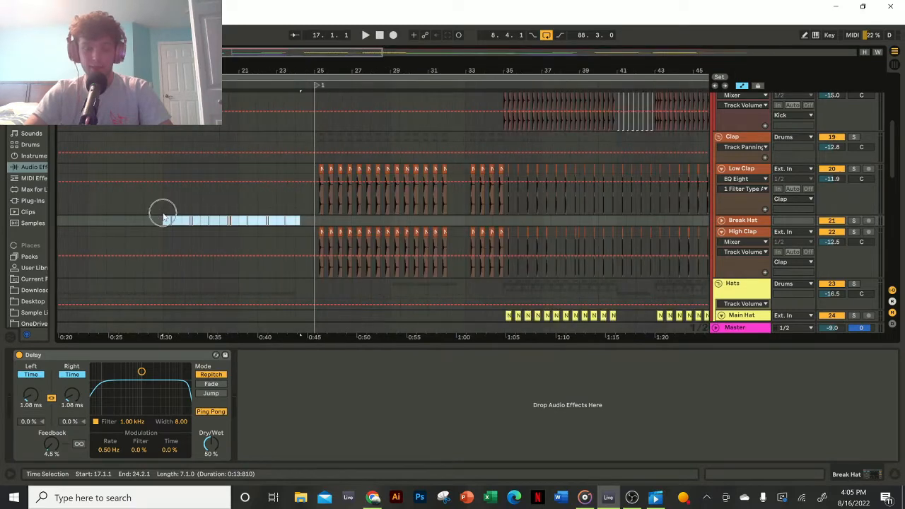
pyautogui.scroll(3, 158, 215)
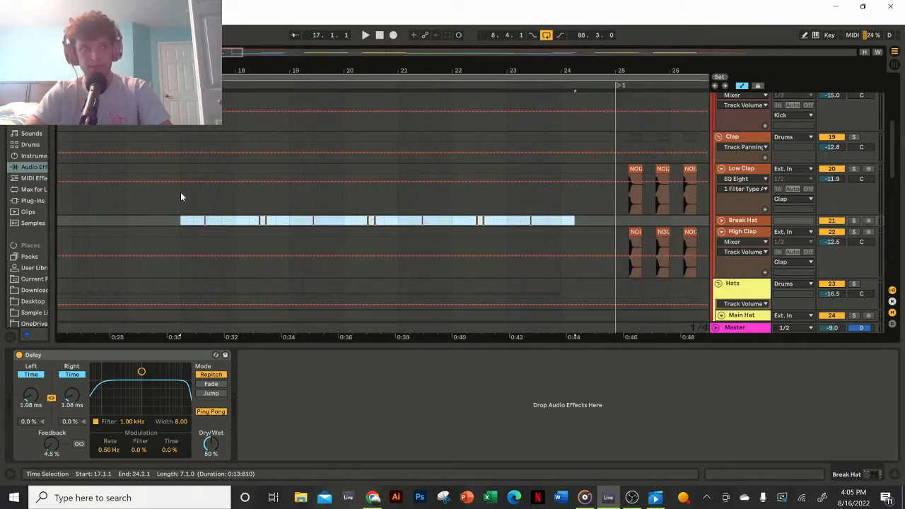
# Step: Play the arrangement from 16.4.1 to hear the break hats
pyautogui.click(166, 212)
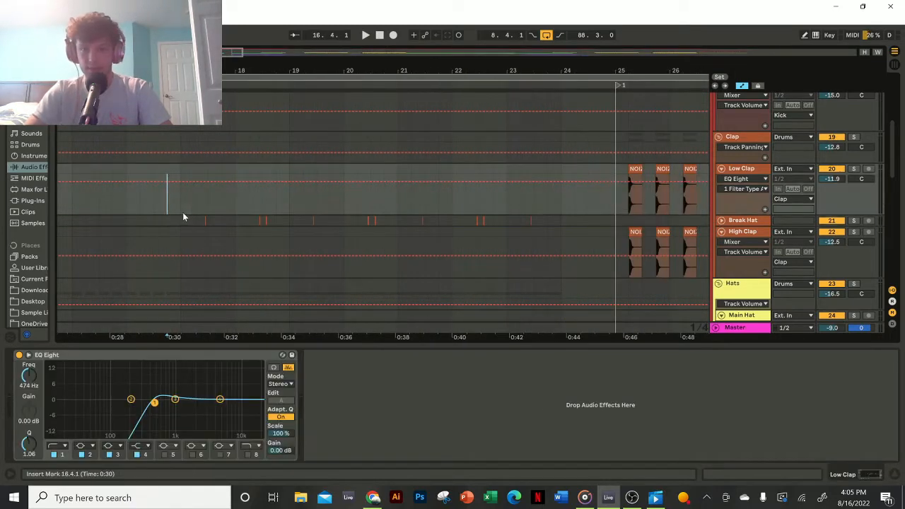
pyautogui.press('space')
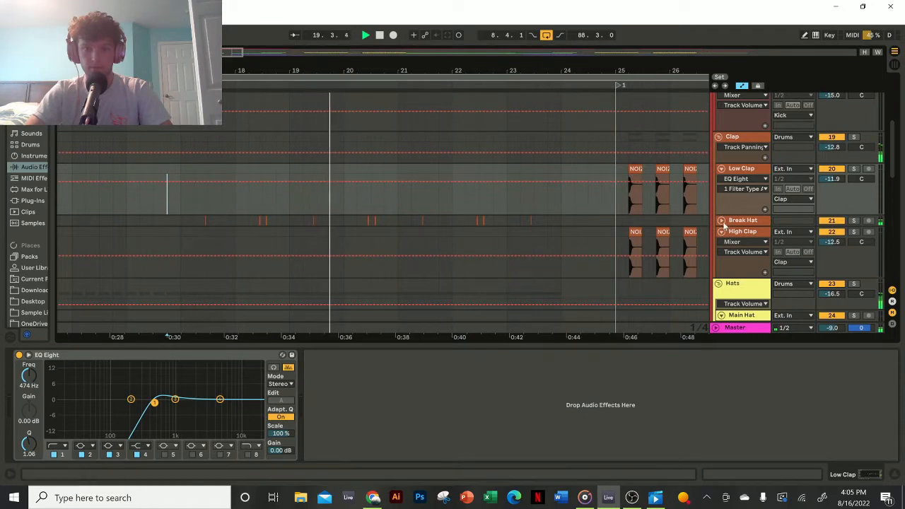
# Step: Unfold the Break Hat track and inspect the short NOIZU clap clip at 20.3.2 up close
pyautogui.click(721, 220)
pyautogui.scroll(8, 370, 224)
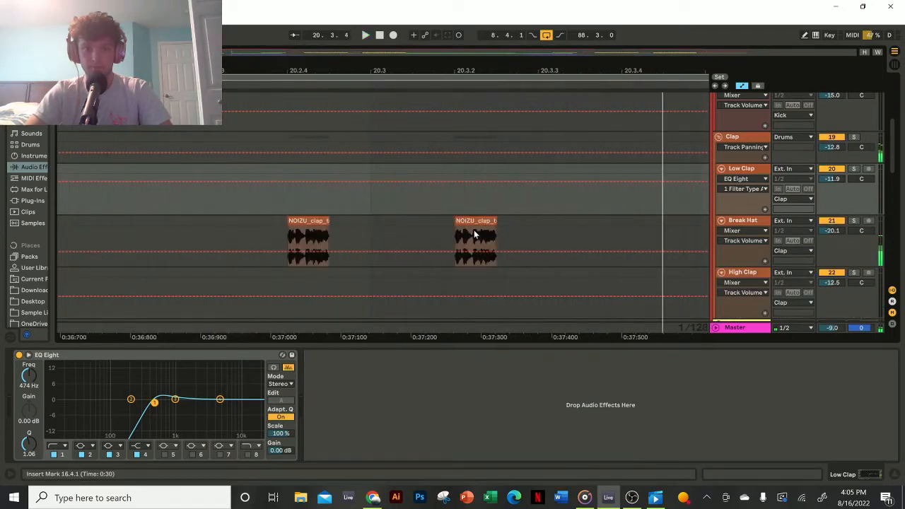
pyautogui.click(474, 232)
pyautogui.scroll(4, 488, 226)
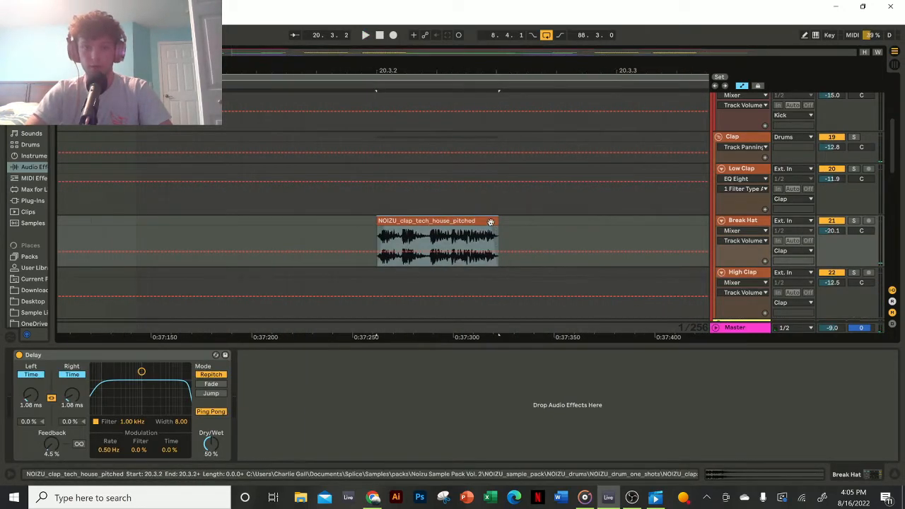
pyautogui.scroll(-4, 490, 222)
pyautogui.click(452, 217)
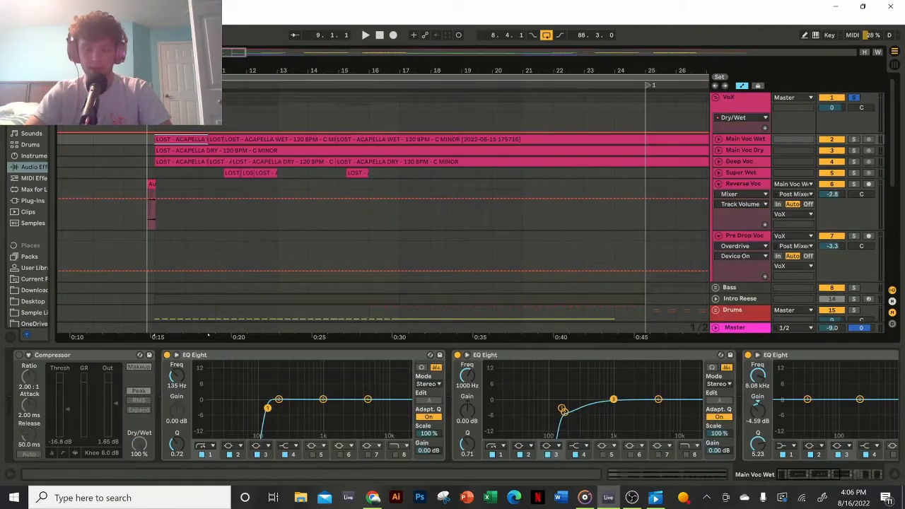
# Step: Play the soloed VoX group from 9.1.1
pyautogui.moveTo(208, 334); pyautogui.dragTo(146, 335)
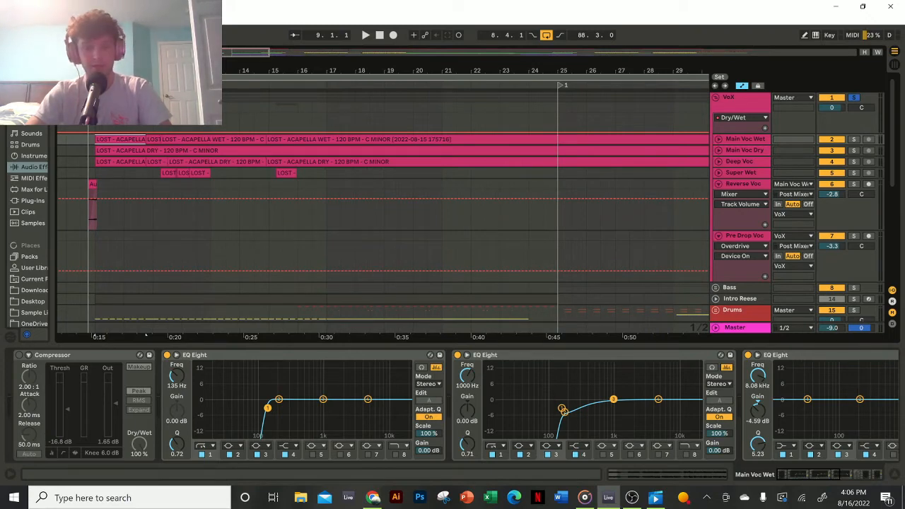
pyautogui.press('space')
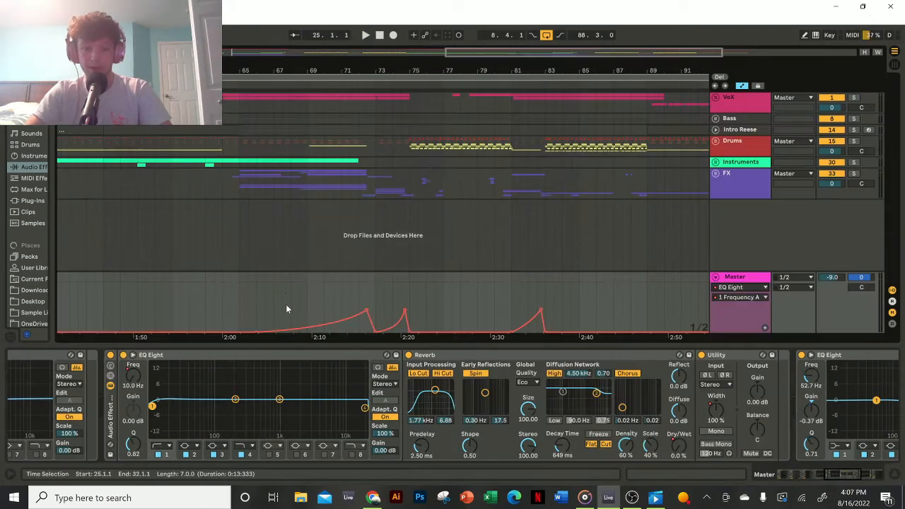
# Step: Inspect the Master track's EQ Eight frequency automation from 66.1.1 to 75.1.1 and its Reverb Dry/Wet automation from 65.1.1 to 73.1.1
pyautogui.moveTo(254, 292); pyautogui.dragTo(396, 281)
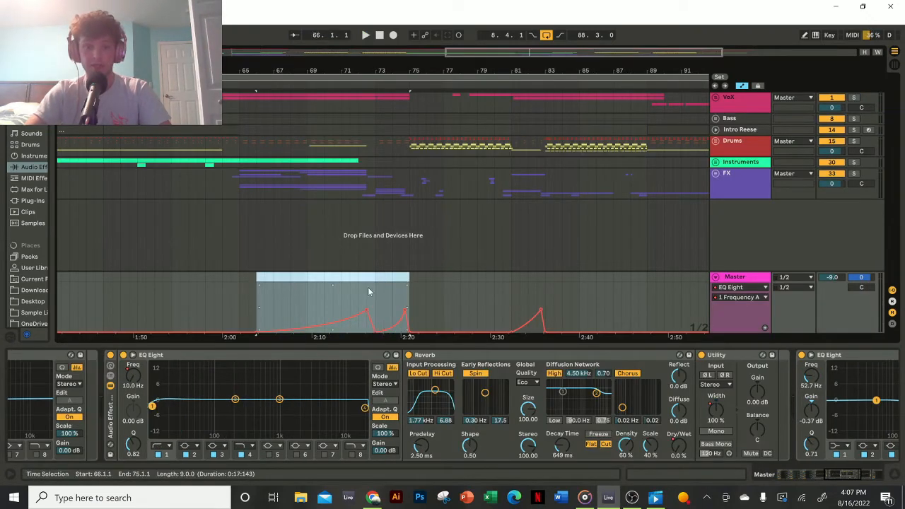
pyautogui.click(367, 287)
pyautogui.click(625, 433)
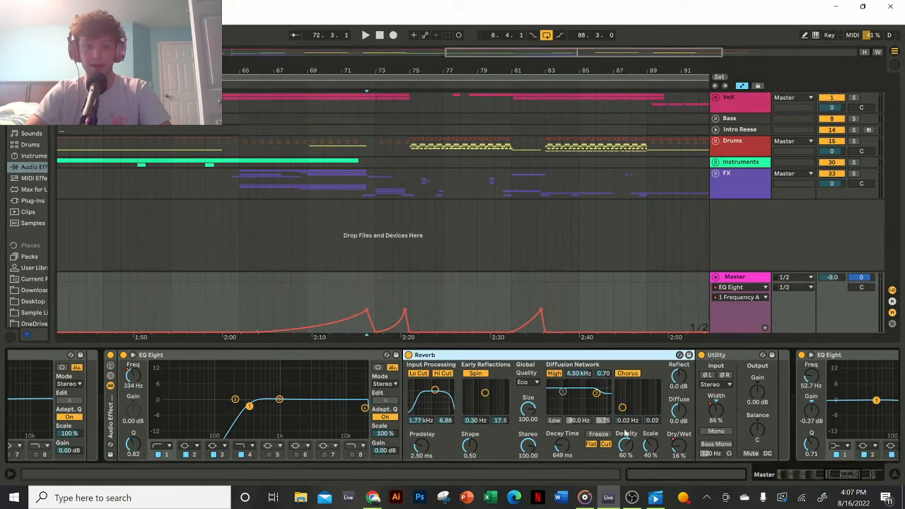
pyautogui.click(675, 445)
pyautogui.moveTo(236, 288); pyautogui.dragTo(376, 286)
# Step: Inspect the Master track's Utility Stereo Width automation up to 75.1.1 and play the arrangement from bar 70
pyautogui.click(722, 356)
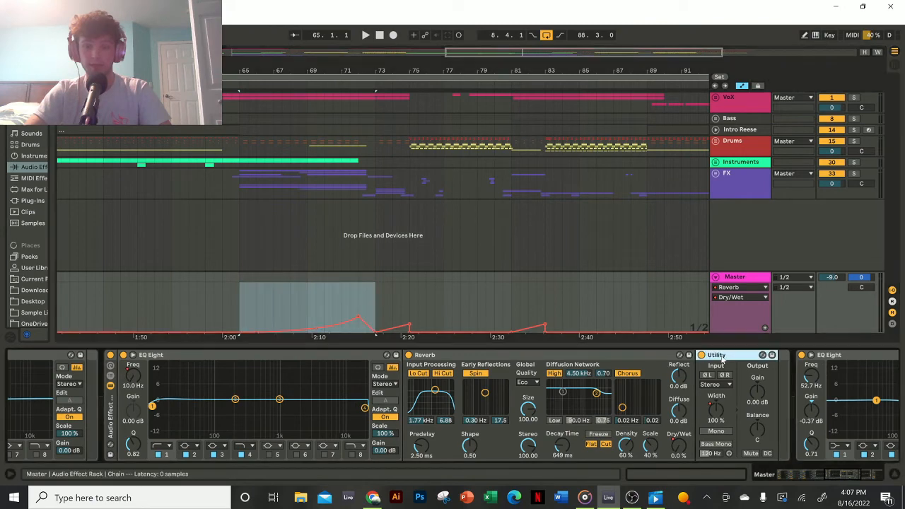
pyautogui.click(719, 412)
pyautogui.moveTo(238, 297); pyautogui.dragTo(410, 300)
pyautogui.click(409, 300)
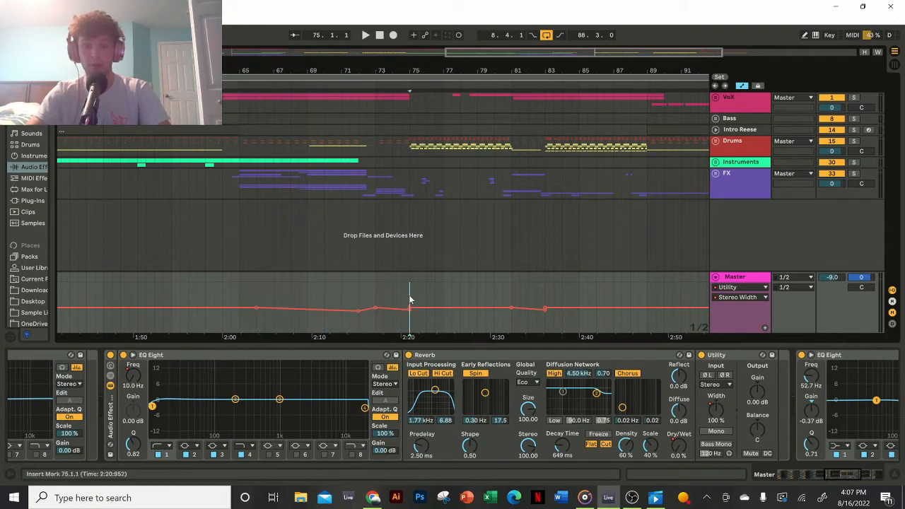
pyautogui.click(324, 290)
pyautogui.press('space')
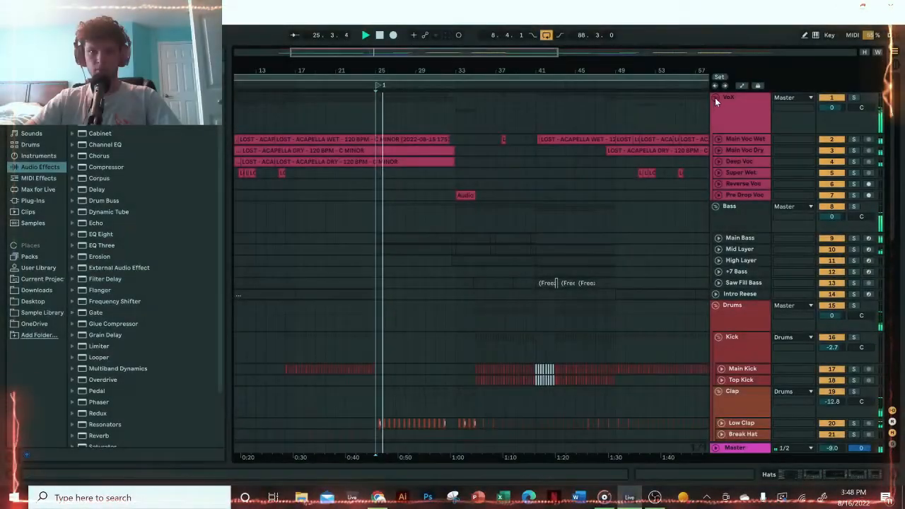
# Step: Fold the FX, Drums, VoX and Bass groups while the arrangement plays on from bar 25
pyautogui.scroll(-3, 685, 129)
pyautogui.scroll(-20, 675, 138)
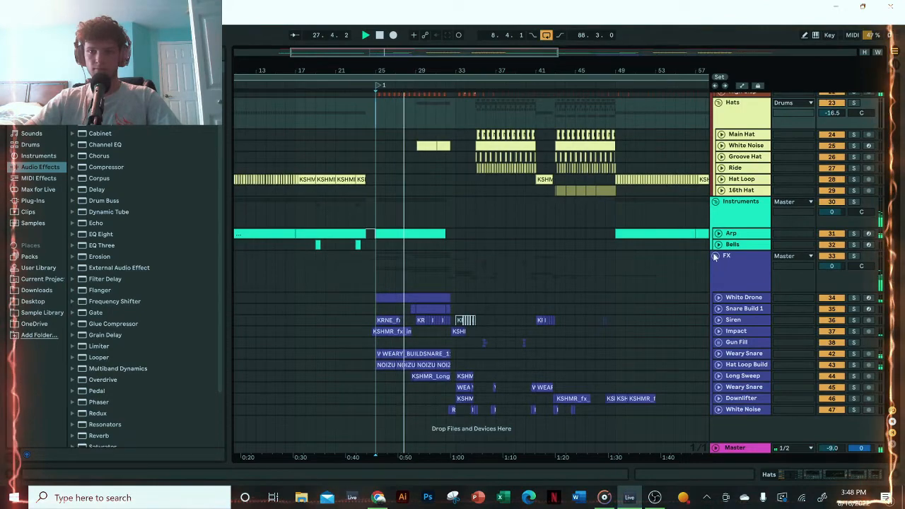
pyautogui.click(717, 256)
pyautogui.scroll(10, 714, 217)
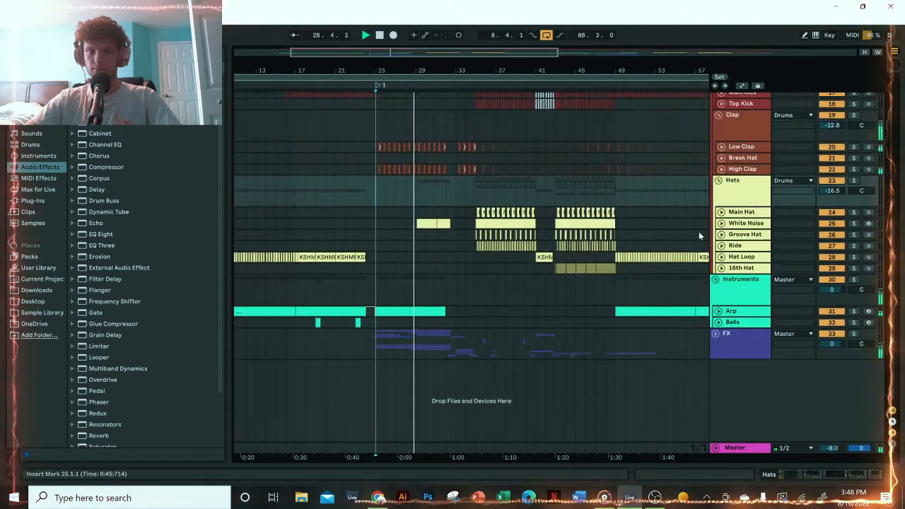
pyautogui.scroll(5, 714, 227)
pyautogui.click(717, 248)
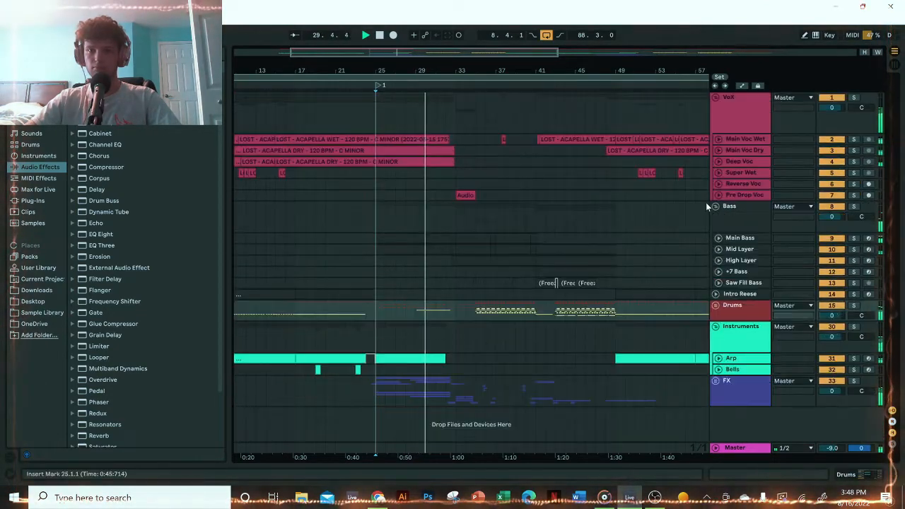
pyautogui.click(715, 98)
pyautogui.click(715, 119)
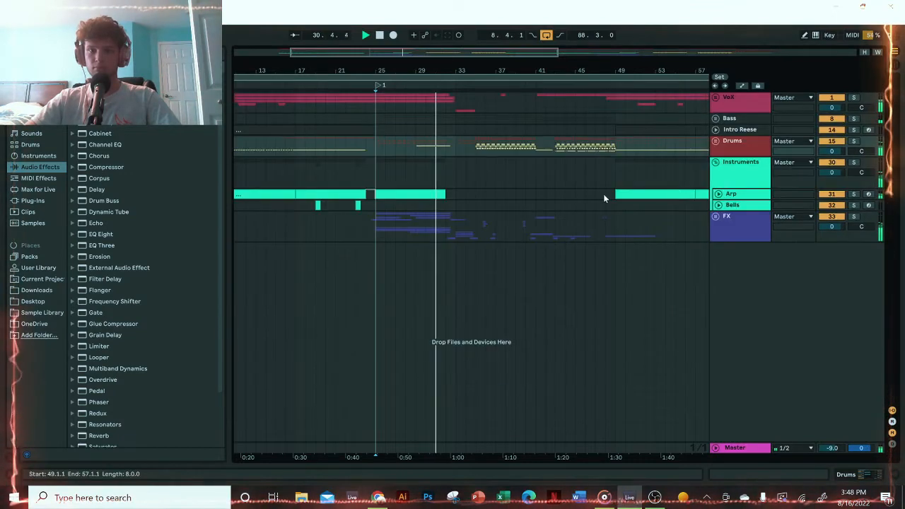
# Step: Follow the playback into the drop and unfold the Drums group with its subgroups, the Bass group and the +7 Bass track
pyautogui.moveTo(480, 66); pyautogui.dragTo(453, 66)
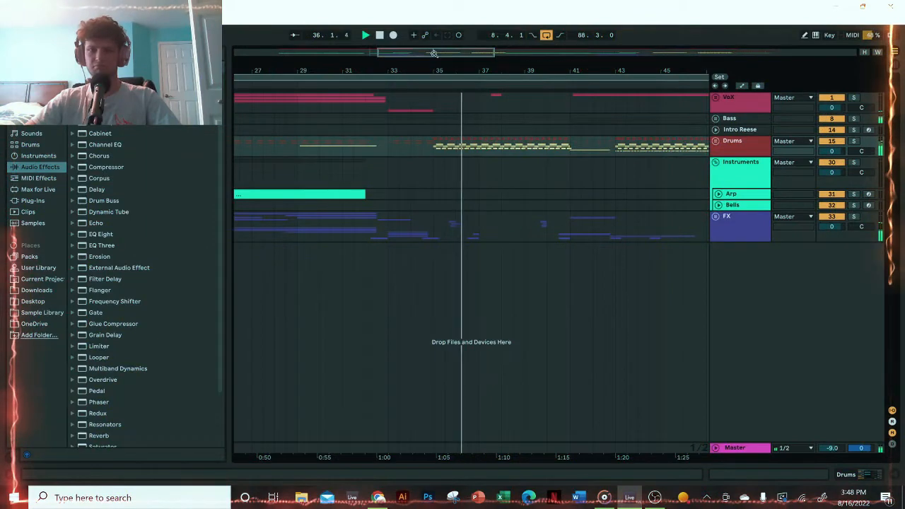
pyautogui.moveTo(434, 53); pyautogui.dragTo(473, 49)
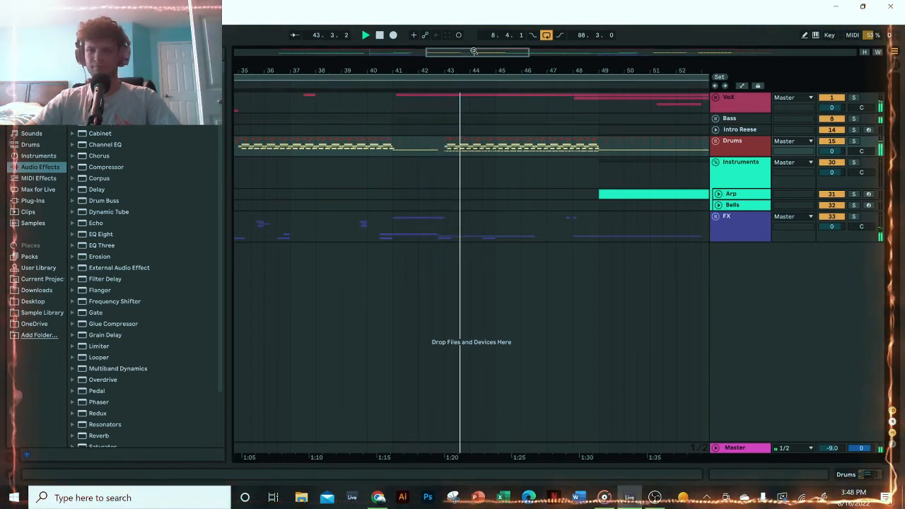
pyautogui.moveTo(470, 55); pyautogui.dragTo(470, 59)
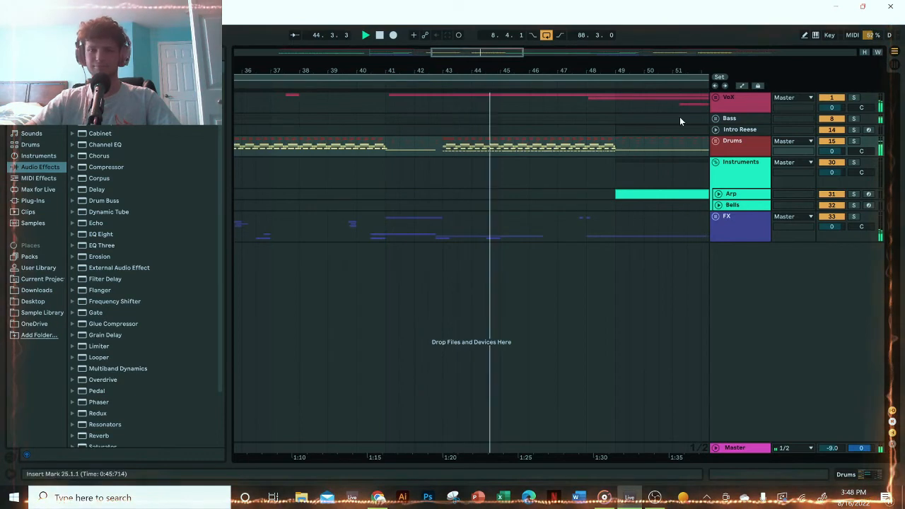
pyautogui.keyDown('alt'); pyautogui.click(715, 141); pyautogui.keyUp('alt')
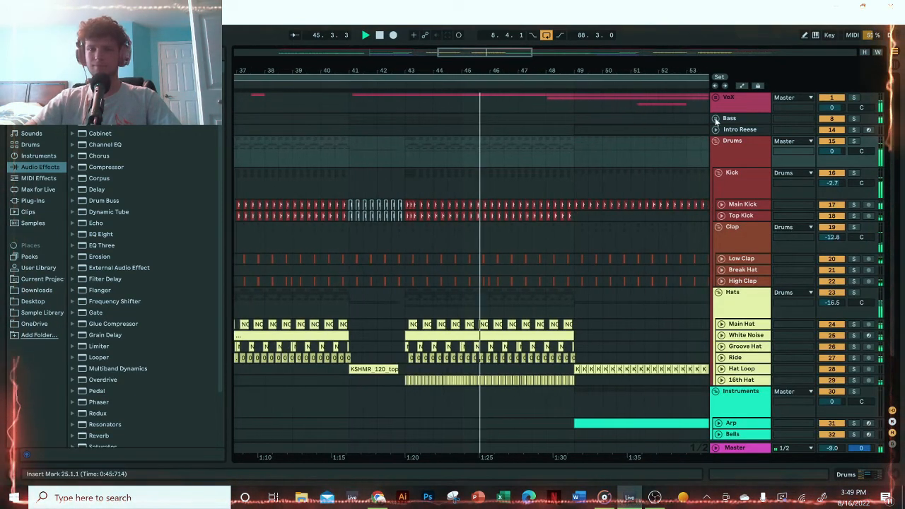
pyautogui.scroll(-3, 573, 149)
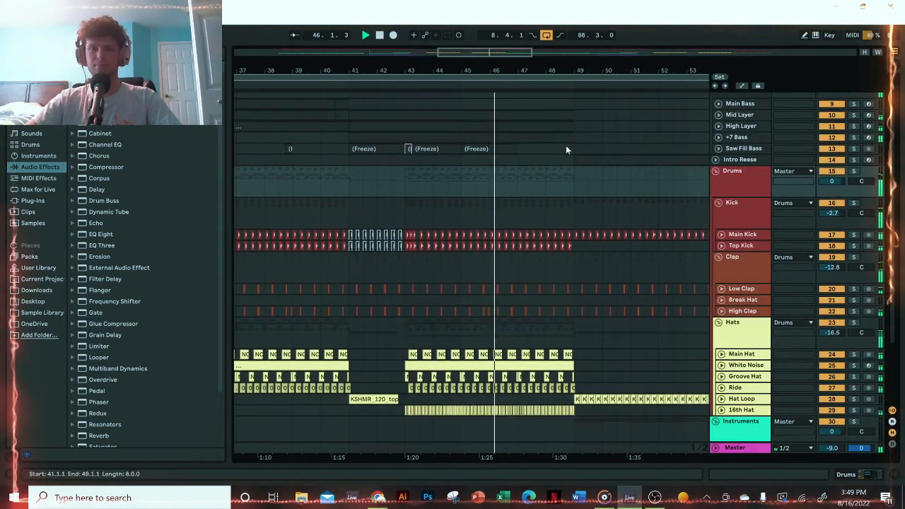
pyautogui.click(718, 137)
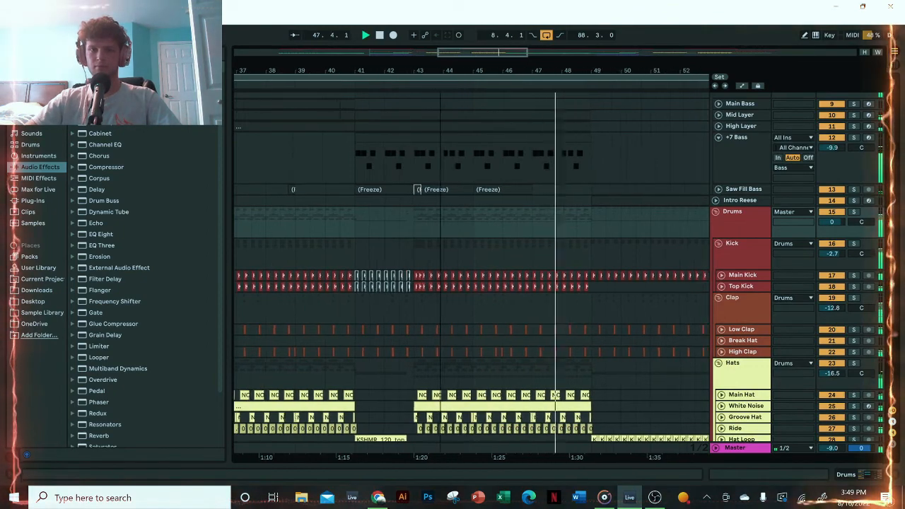